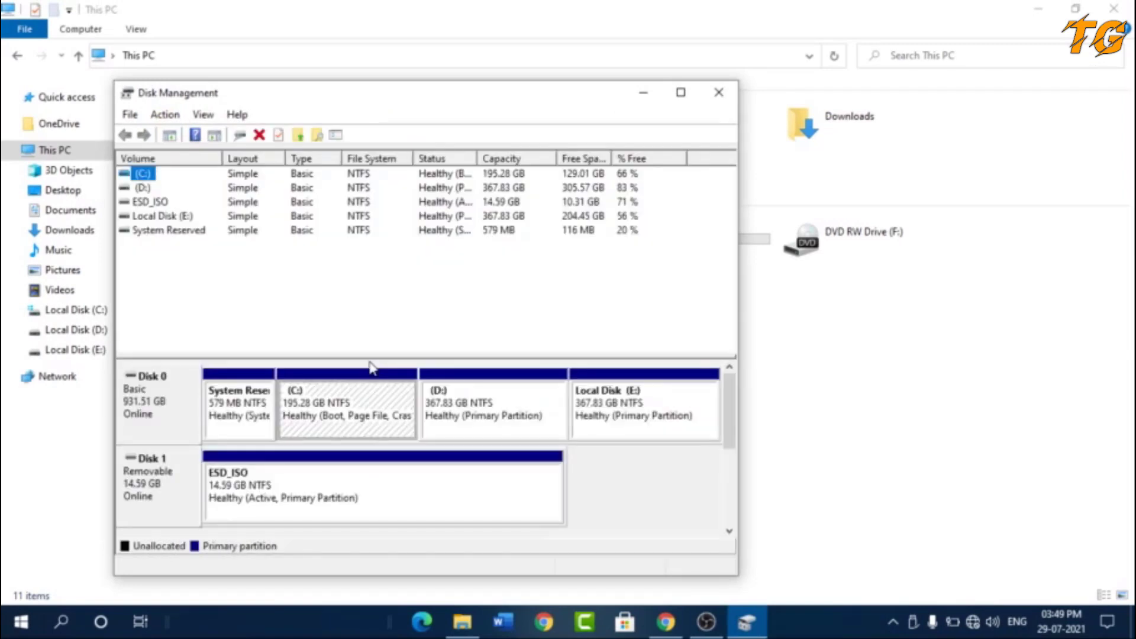
# Maximize Disk Management and switch to File Explorer to compare its volumes with the drives under This PC.
pyautogui.click(680, 93)
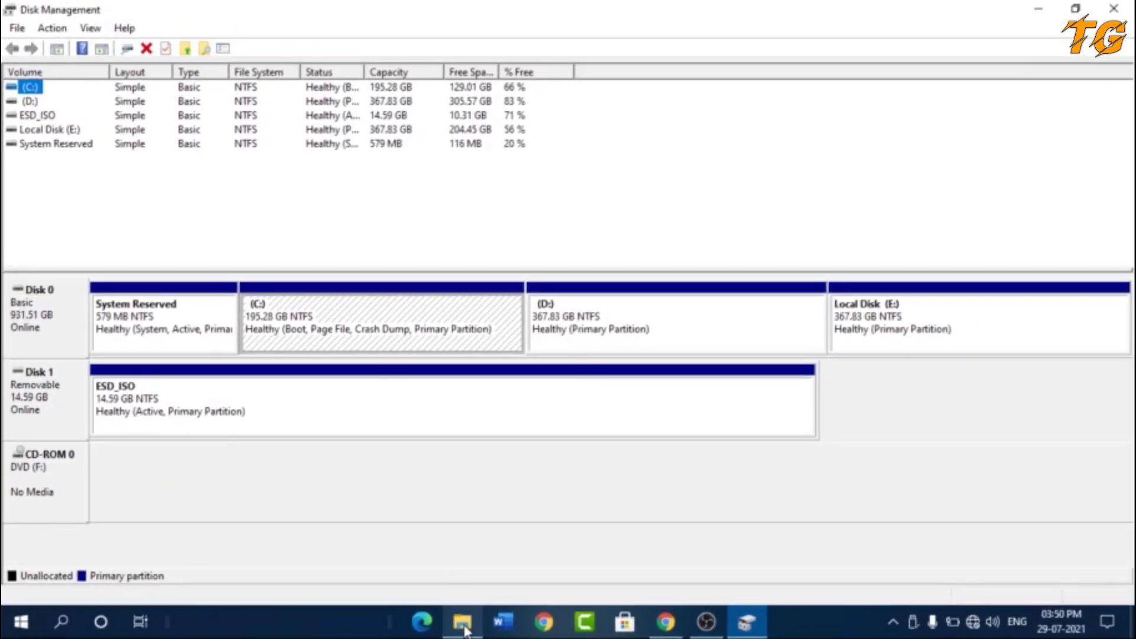
pyautogui.click(488, 627)
pyautogui.click(462, 623)
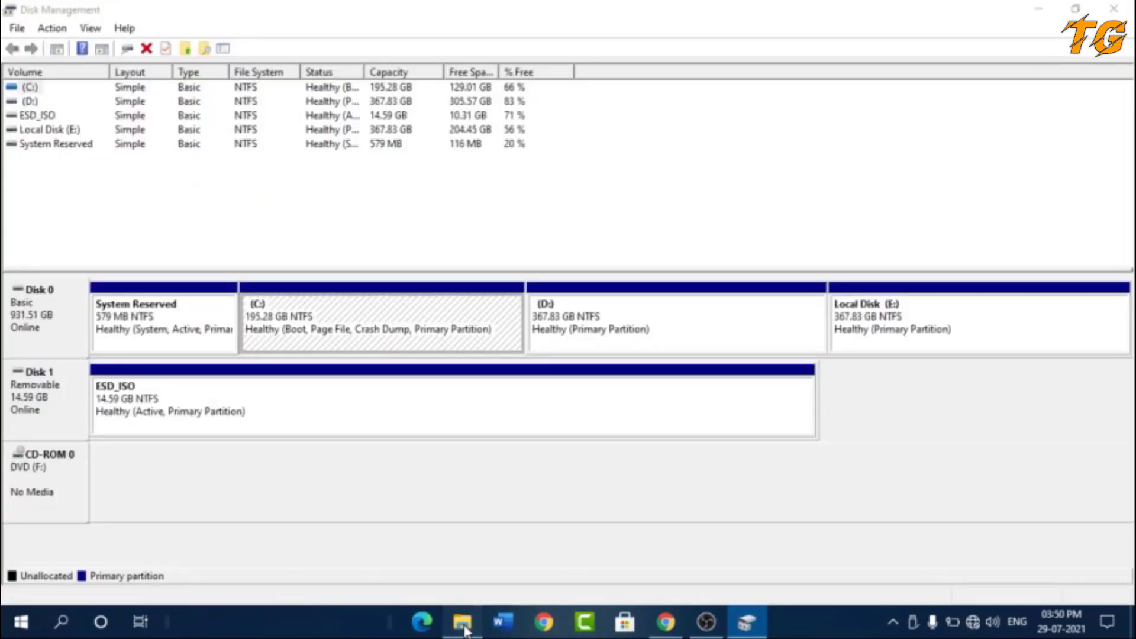
pyautogui.click(463, 624)
pyautogui.click(462, 624)
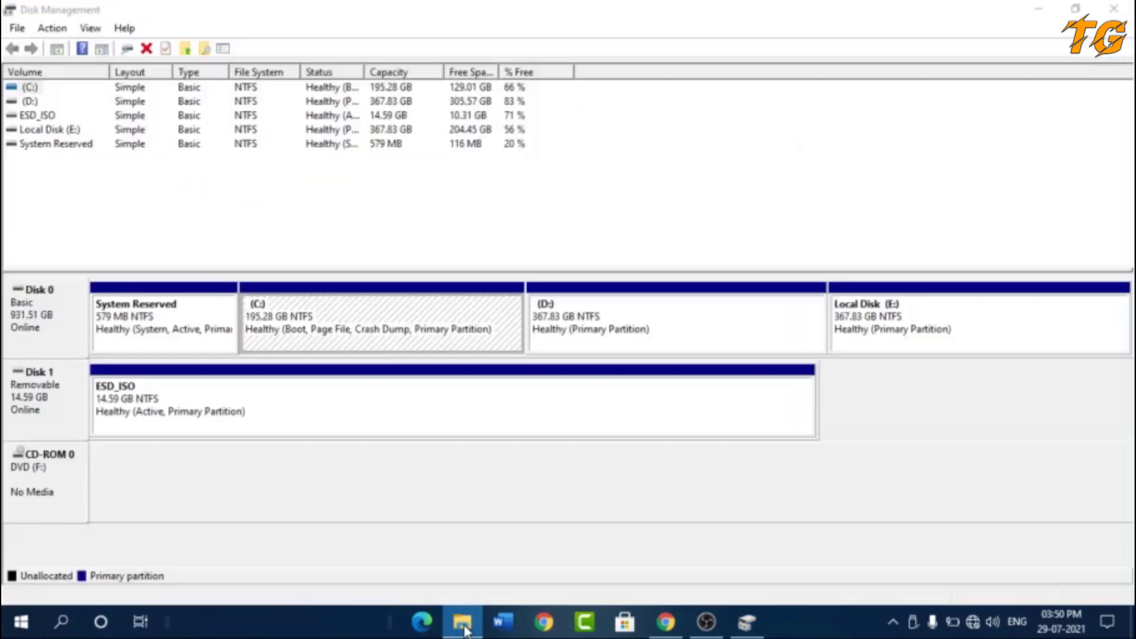
# Assign the drive letter I to the ESD_ISO volume on removable Disk 1.
pyautogui.rightClick(220, 418)
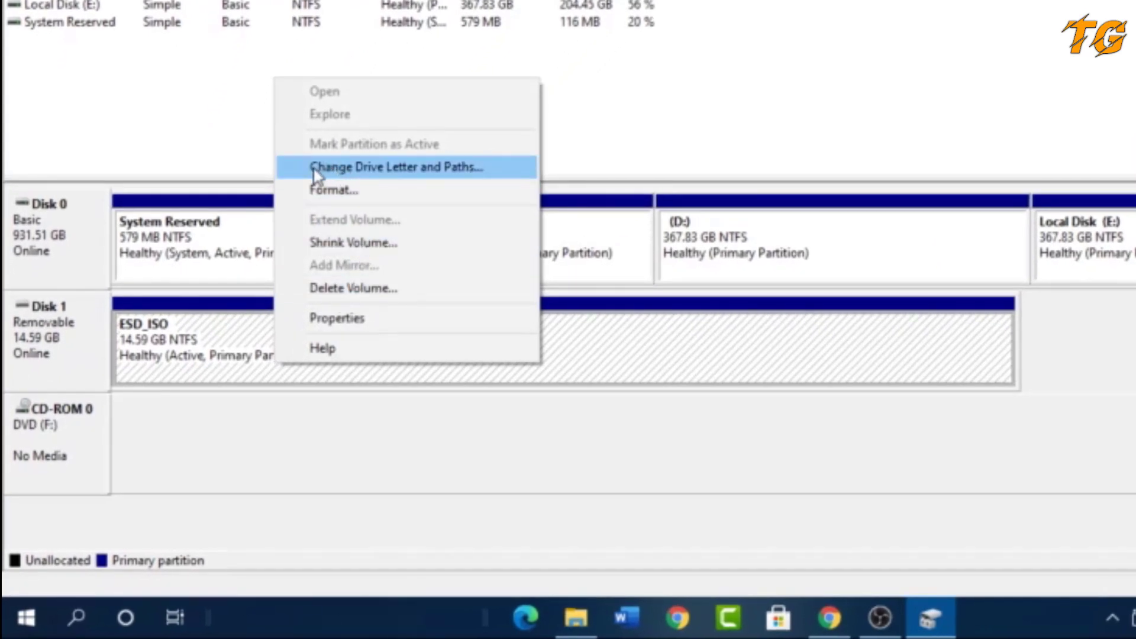
pyautogui.click(467, 170)
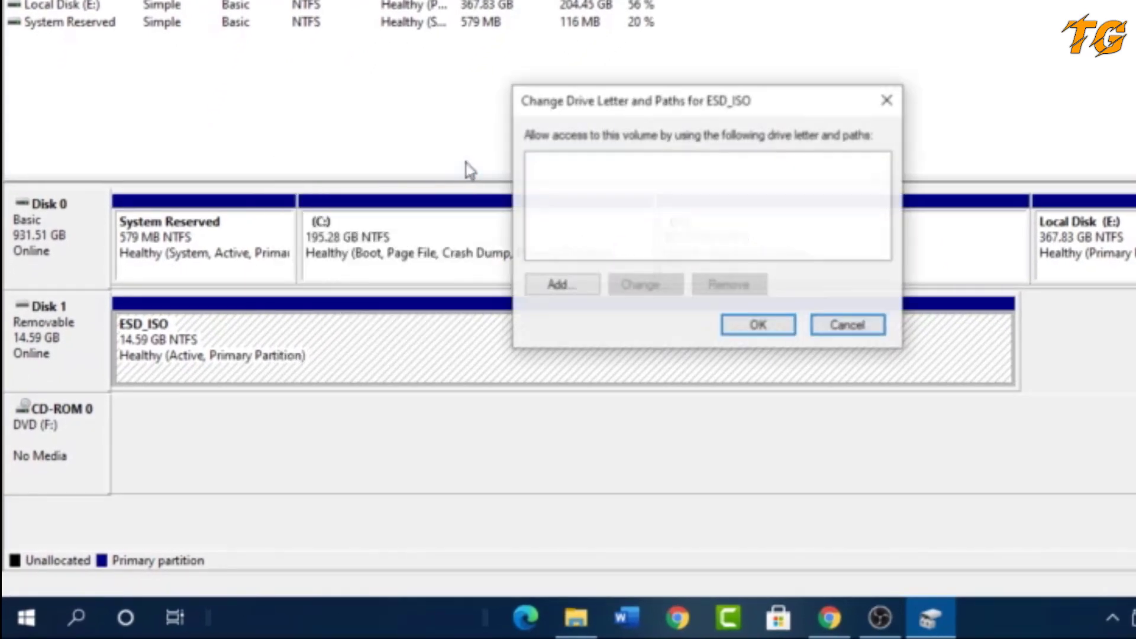
pyautogui.click(568, 288)
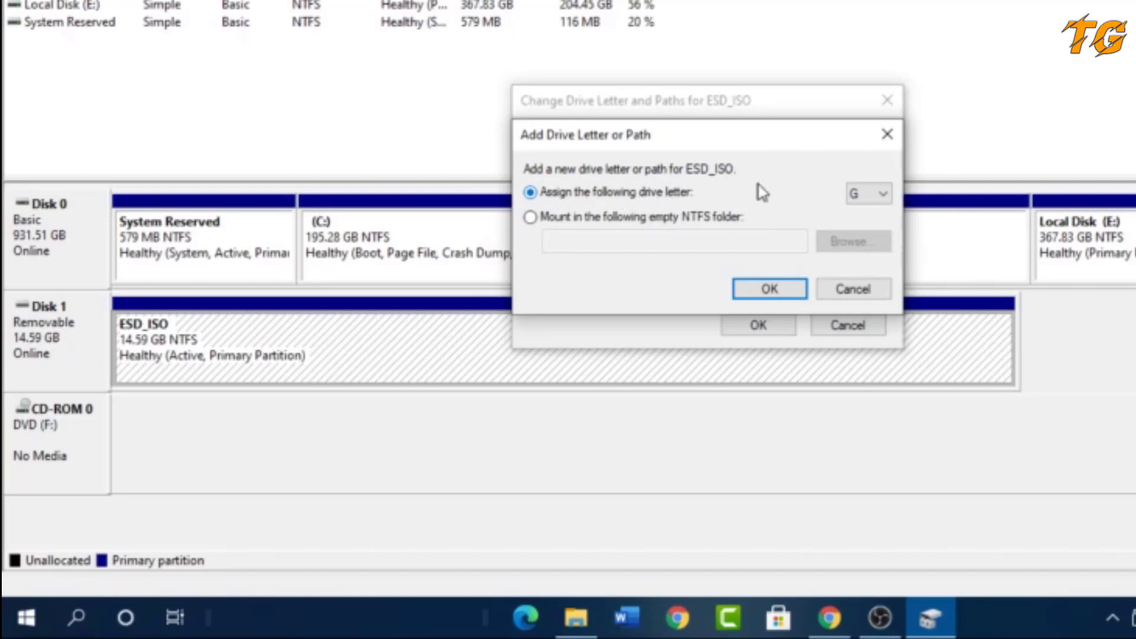
pyautogui.click(865, 198)
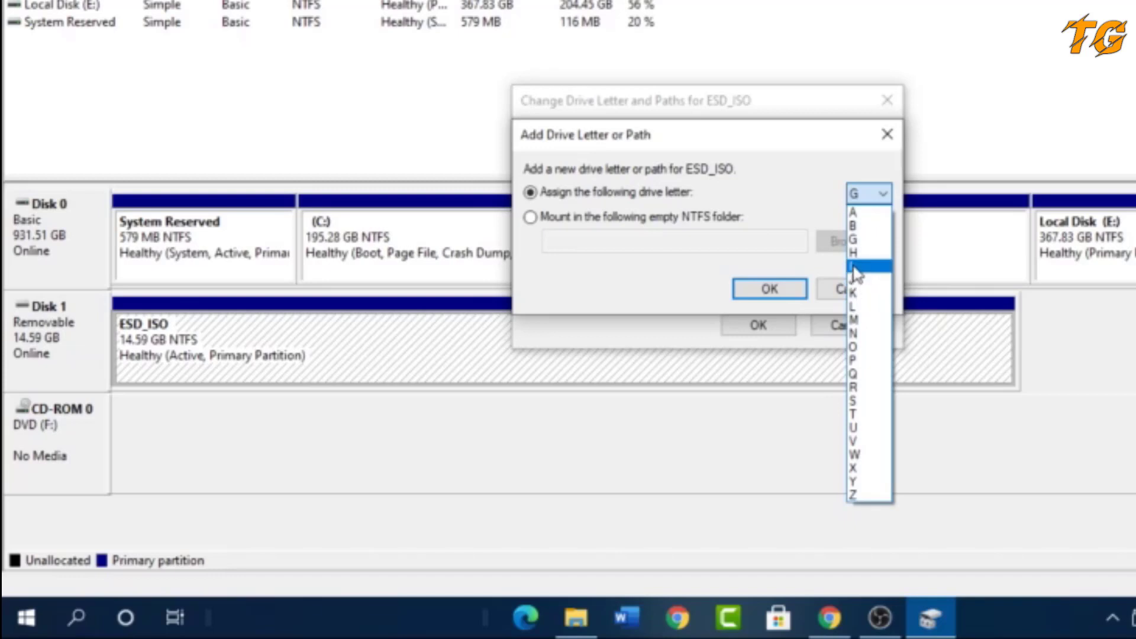
pyautogui.click(855, 271)
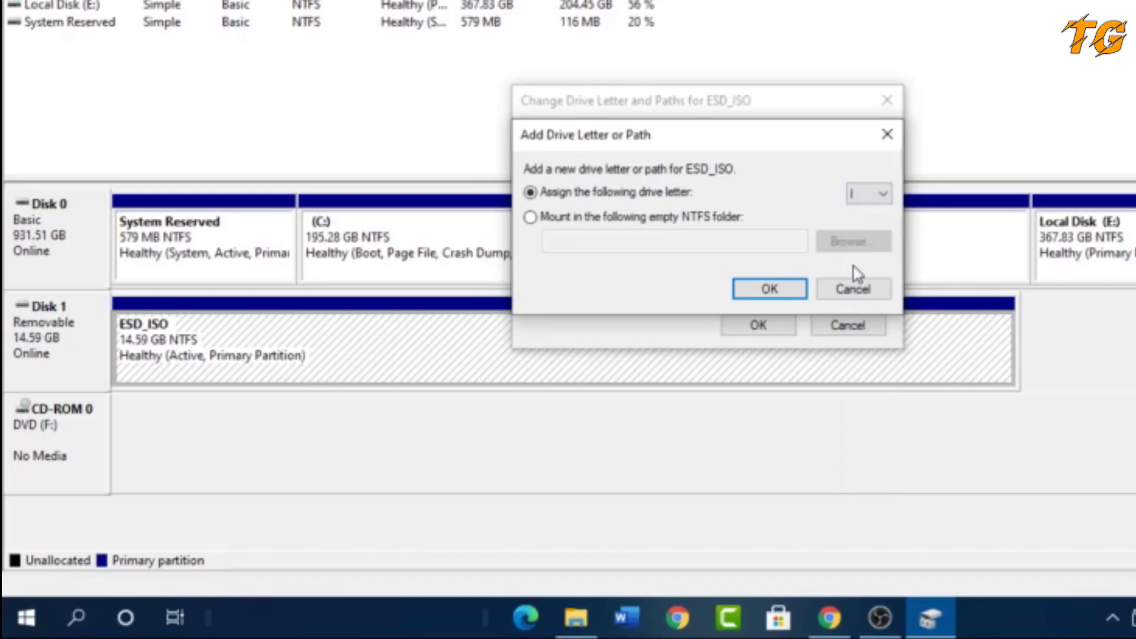
pyautogui.click(784, 290)
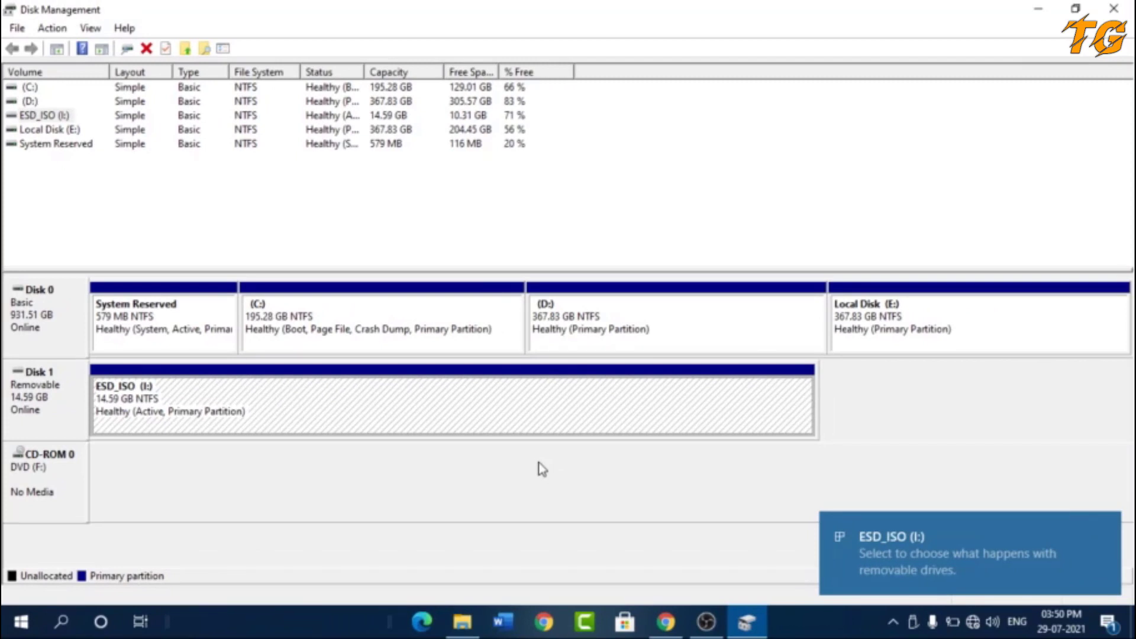
# Switch to File Explorer, refresh This PC, and check the contents of the ESD_ISO (I:) drive before returning to This PC.
pyautogui.click(463, 619)
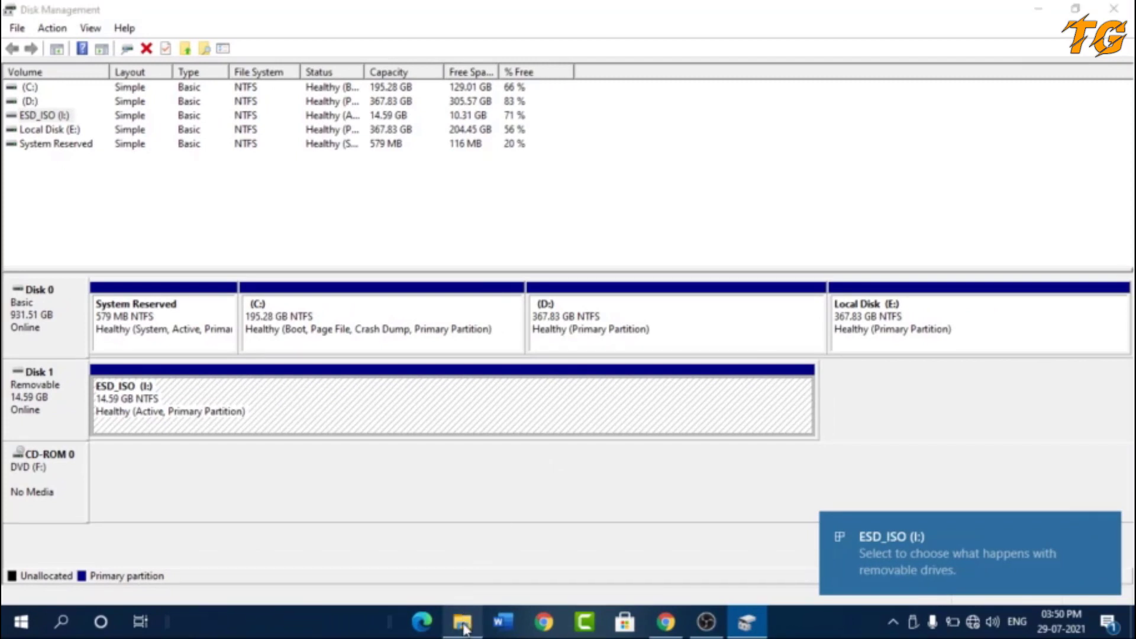
pyautogui.rightClick(452, 324)
pyautogui.click(478, 389)
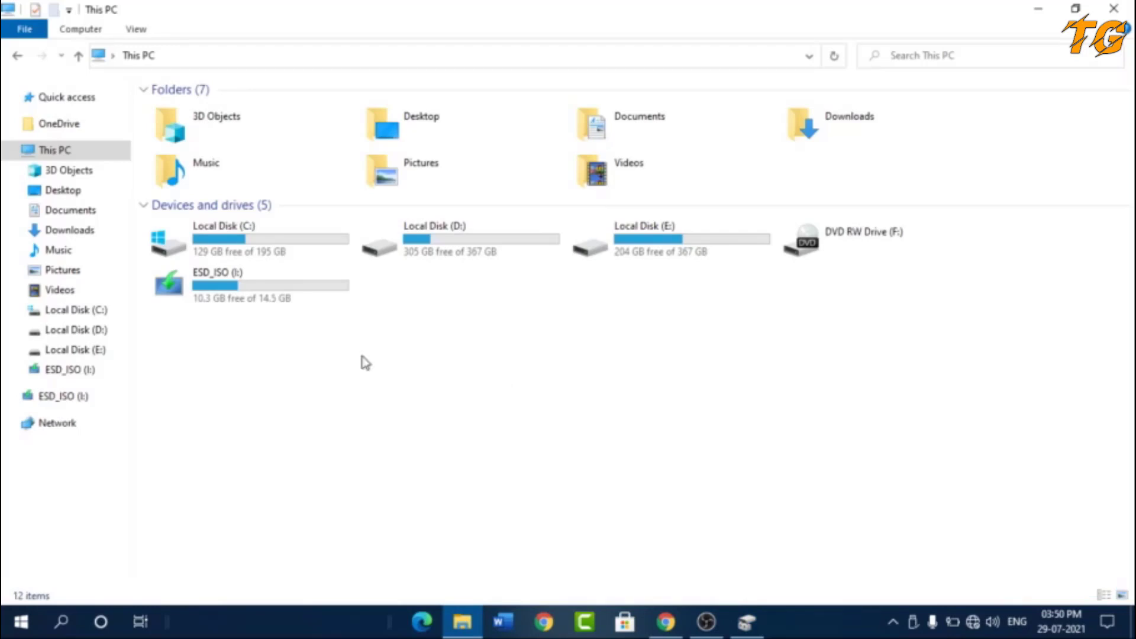
pyautogui.click(237, 293)
pyautogui.doubleClick(237, 293)
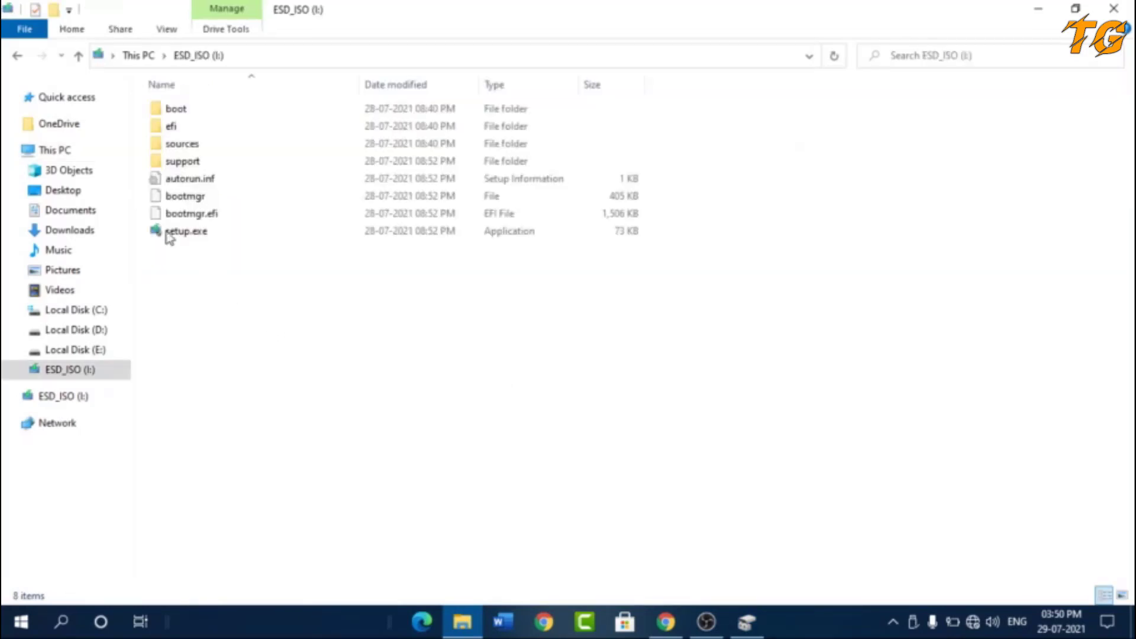
pyautogui.click(65, 153)
# Compare the ESD_ISO volume in Disk Management with This PC in File Explorer, refreshing the drive list twice.
pyautogui.click(746, 621)
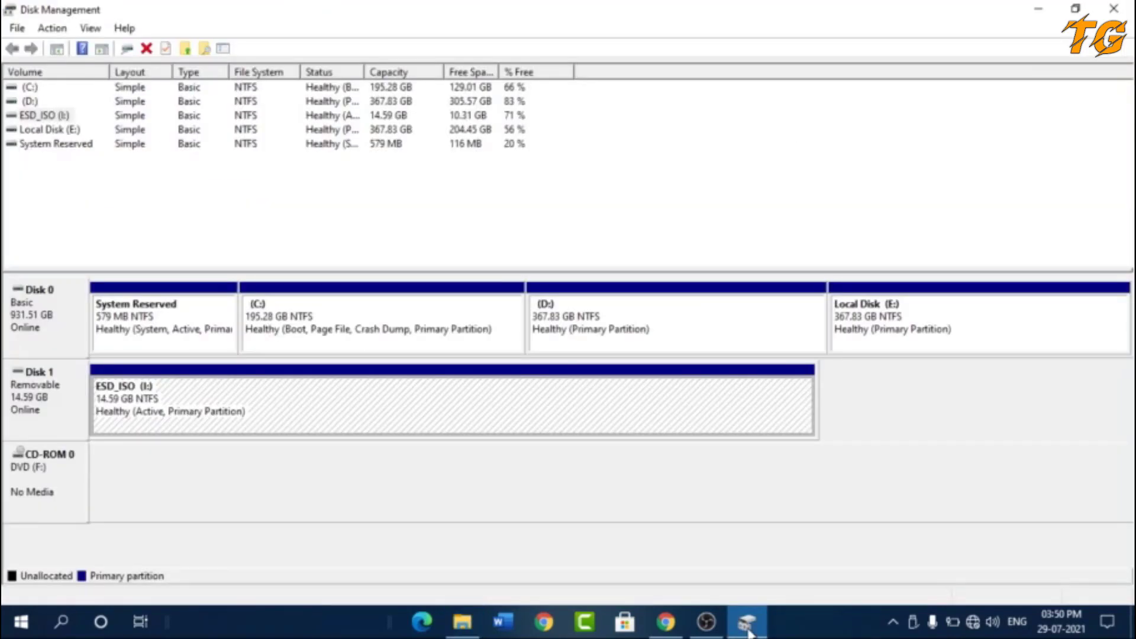
pyautogui.click(464, 622)
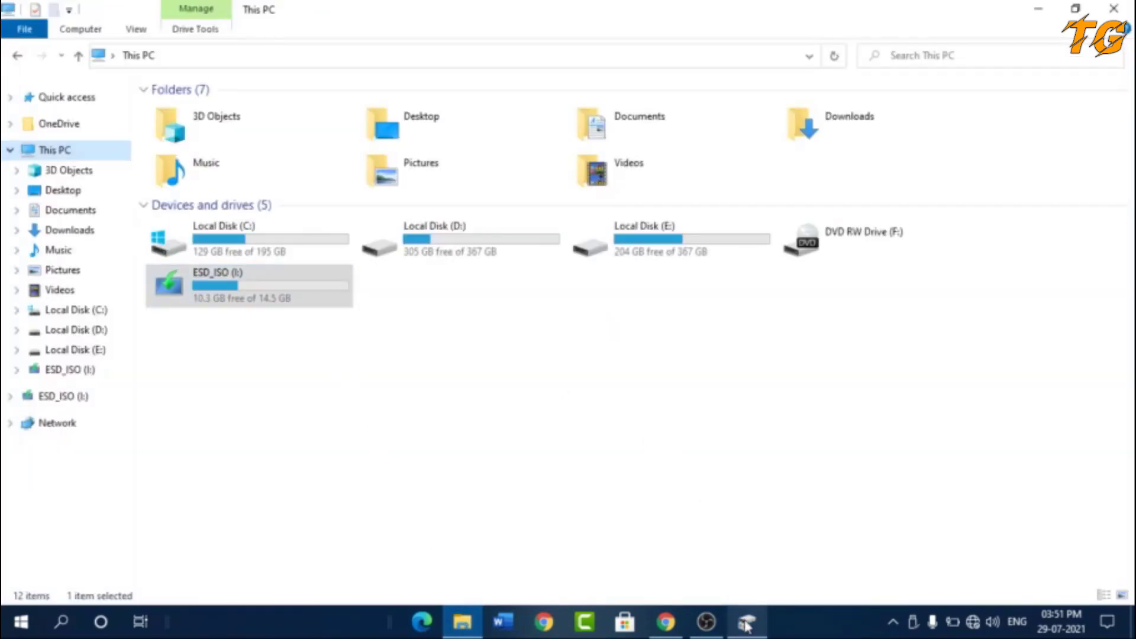
pyautogui.moveTo(746, 626)
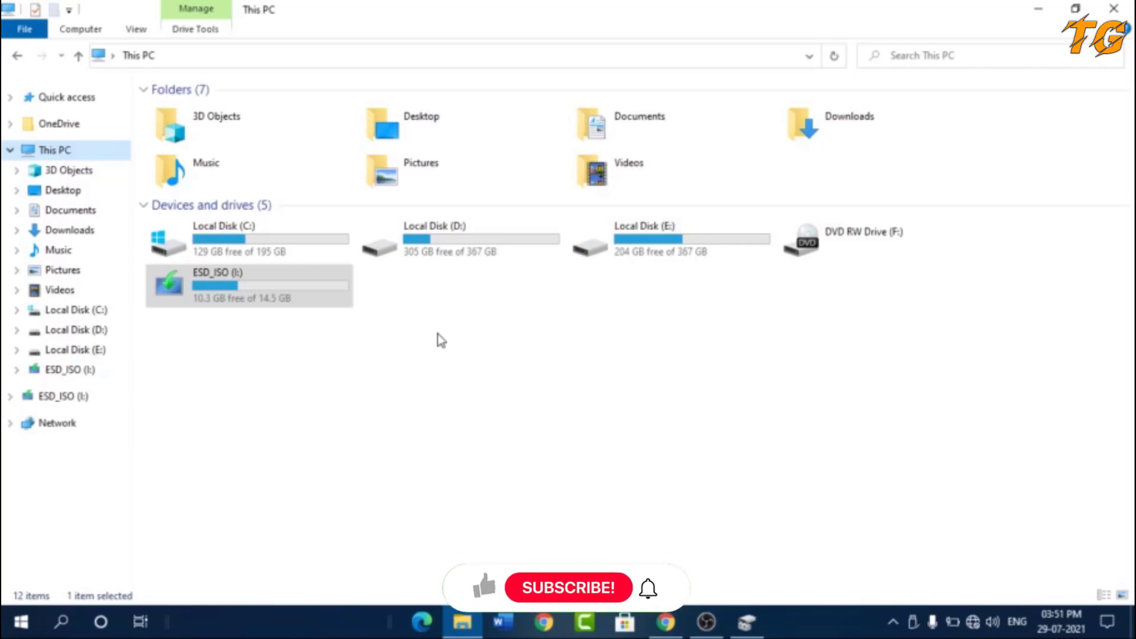
pyautogui.rightClick(461, 314)
pyautogui.click(500, 381)
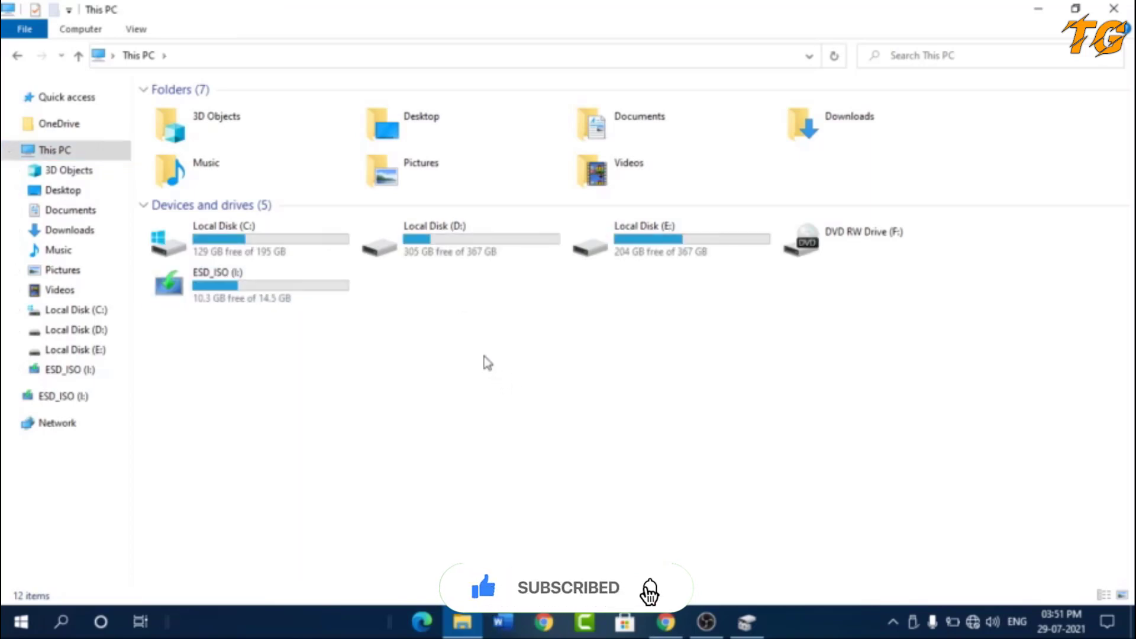
pyautogui.click(282, 297)
pyautogui.rightClick(449, 334)
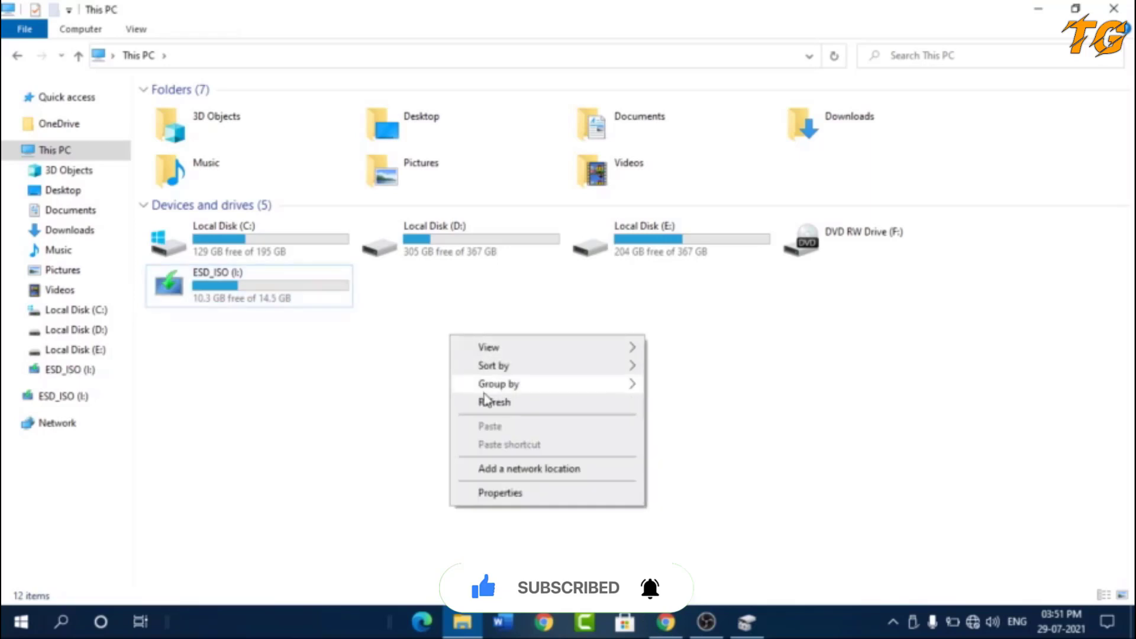
pyautogui.click(486, 398)
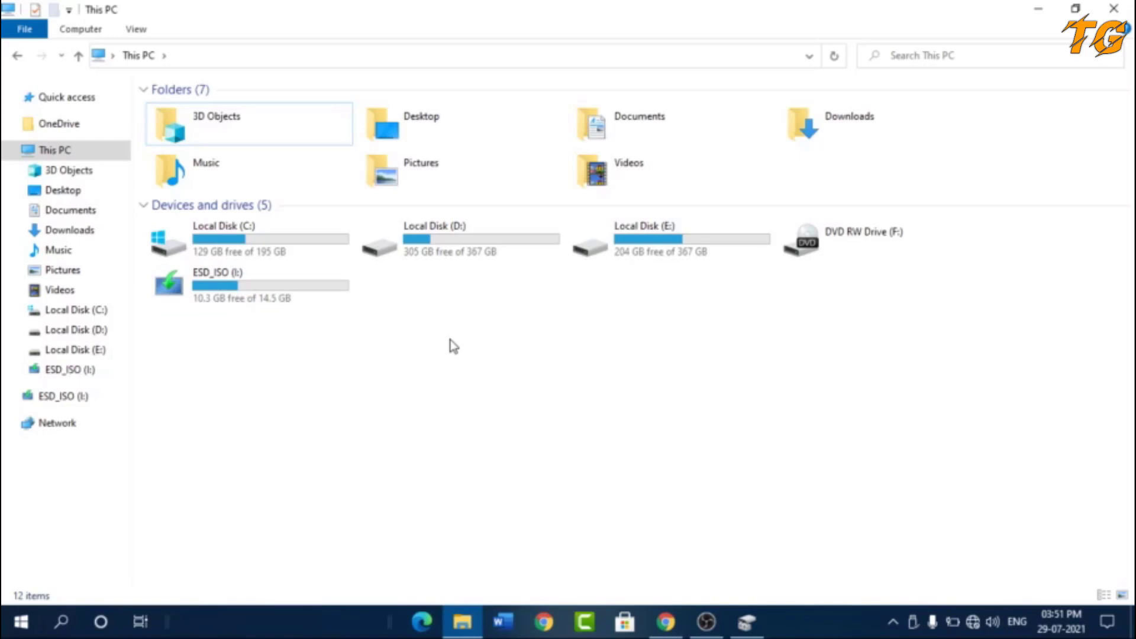
# Open Device Manager in a maximized window and expand the Universal Serial Bus controllers category.
pyautogui.rightClick(21, 626)
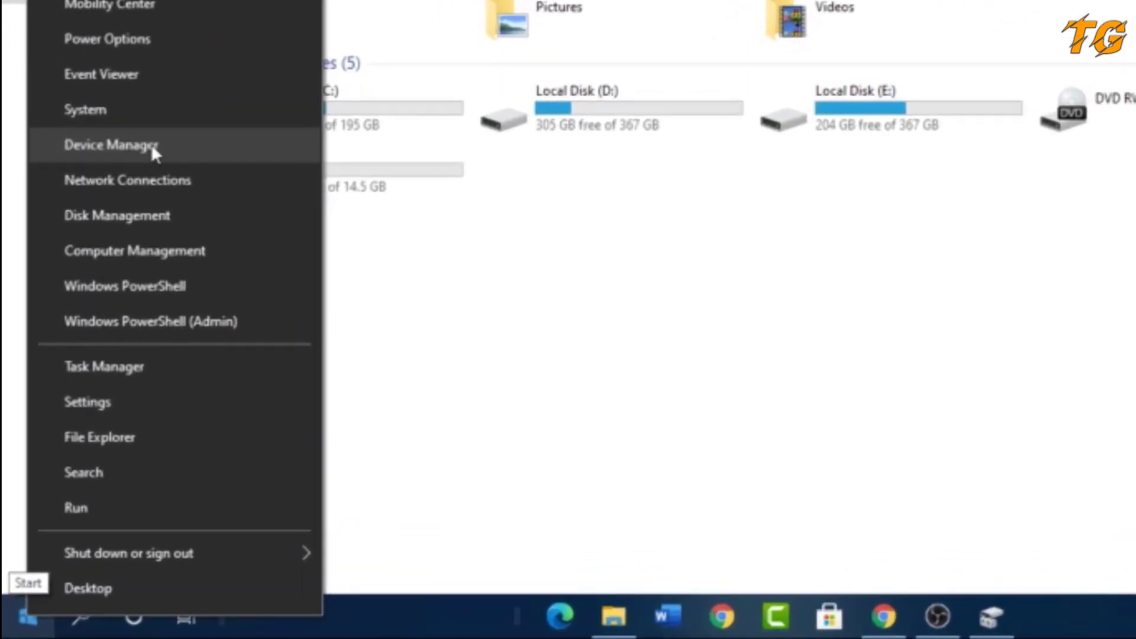
pyautogui.click(151, 144)
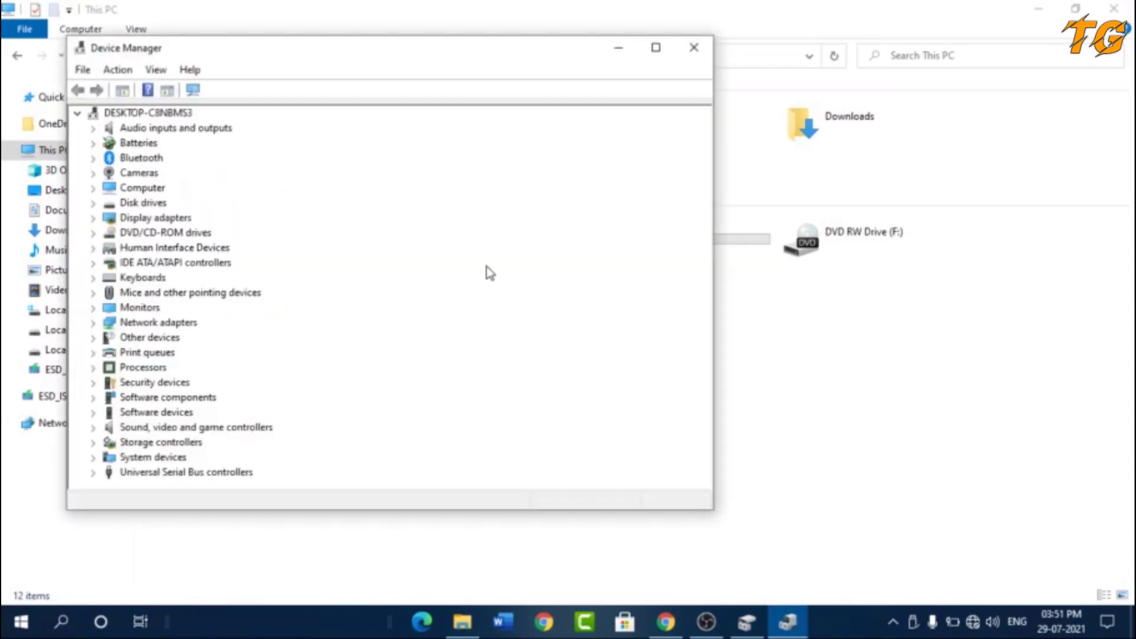
pyautogui.click(657, 48)
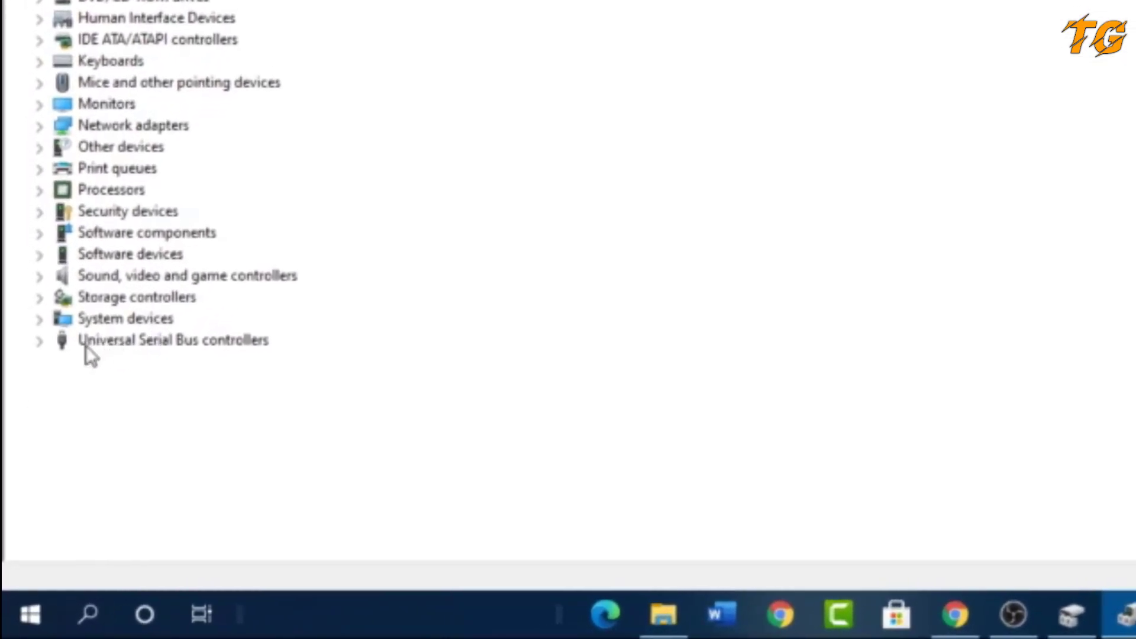
pyautogui.click(39, 342)
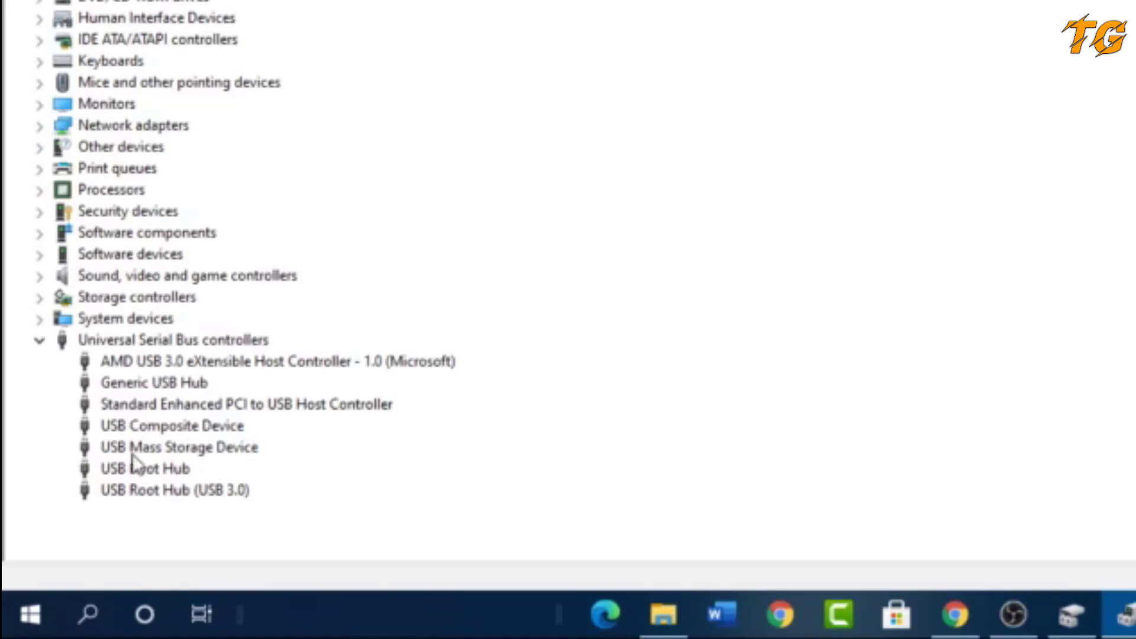
# Examine the port location in the USB Mass Storage Device's properties, and close them without changes.
pyautogui.click(173, 449)
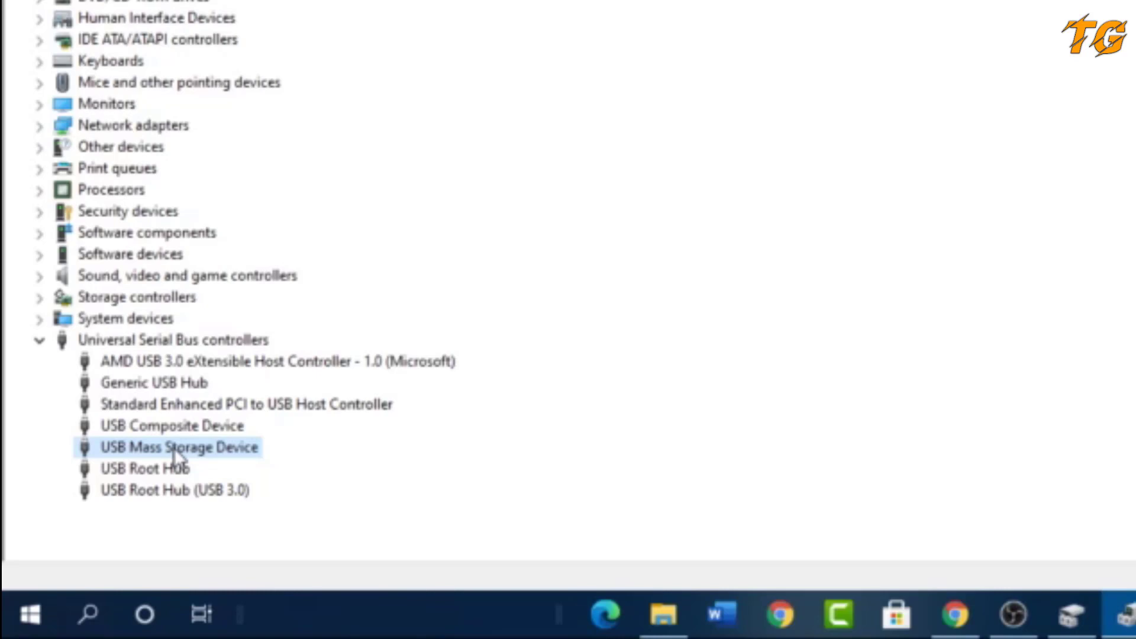
pyautogui.rightClick(174, 448)
pyautogui.click(301, 439)
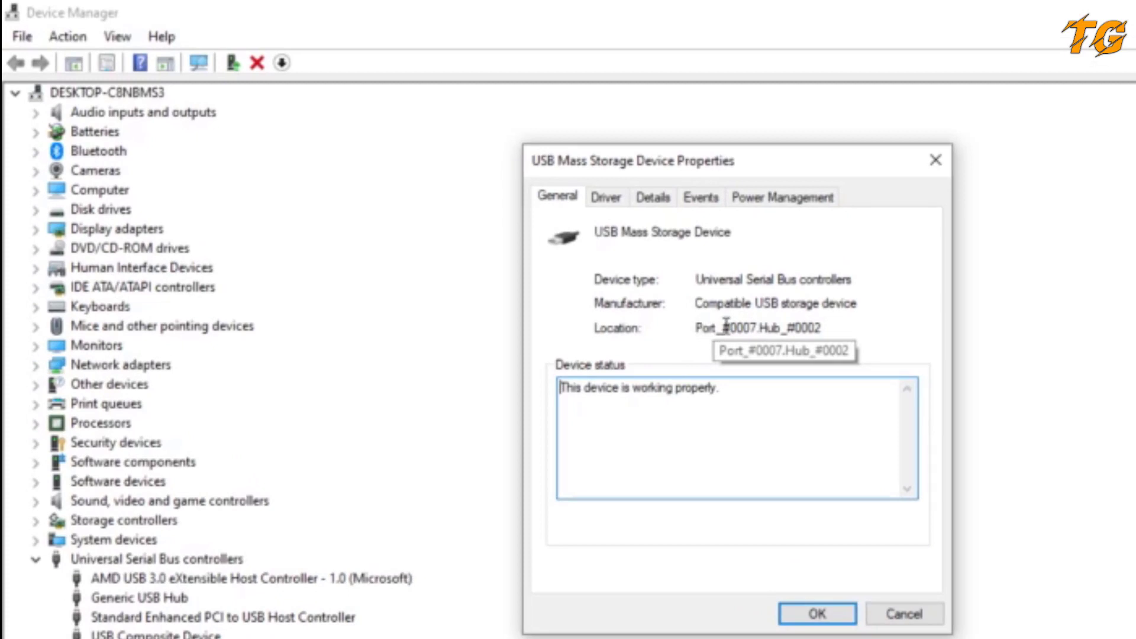
pyautogui.moveTo(725, 325); pyautogui.dragTo(756, 324)
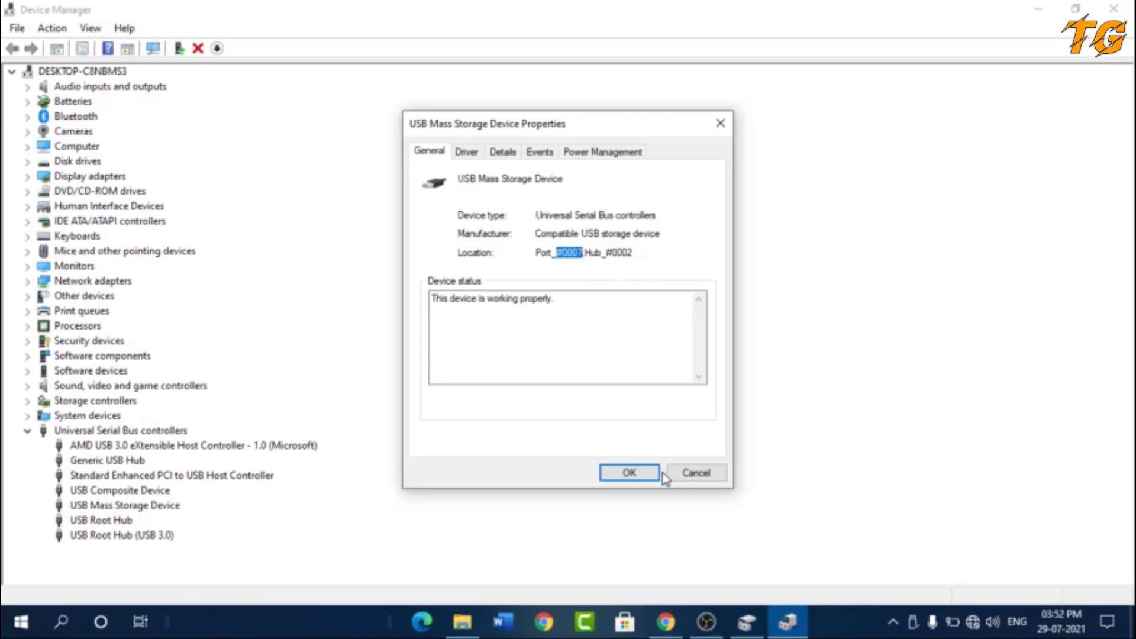
pyautogui.click(682, 480)
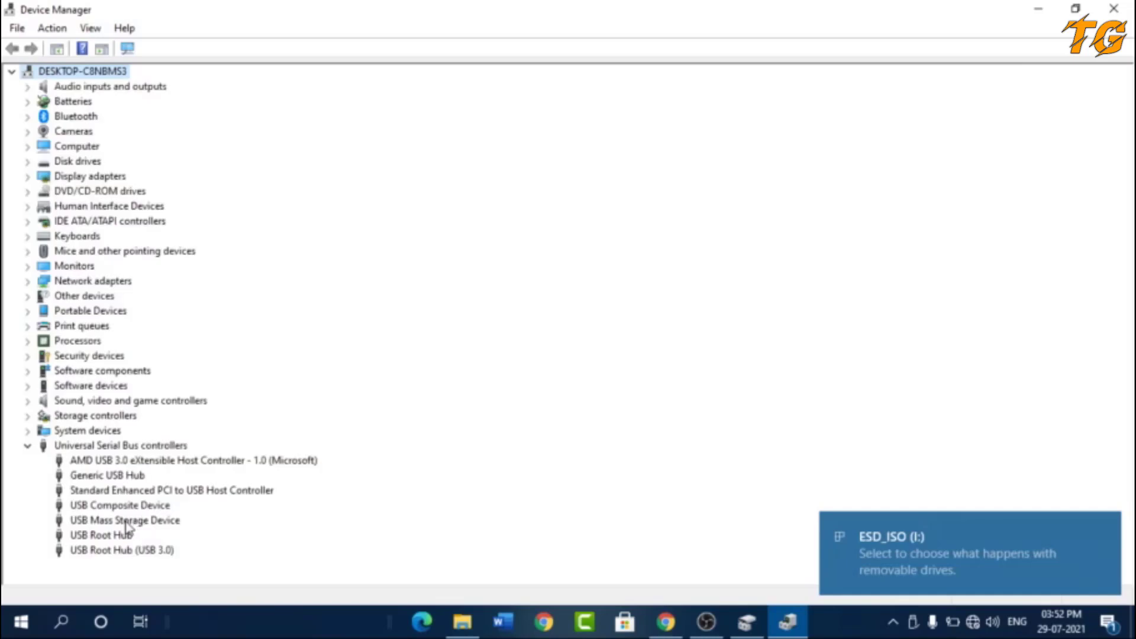
# Uninstall the USB Mass Storage Device and scan for hardware changes to have it detected again.
pyautogui.click(126, 523)
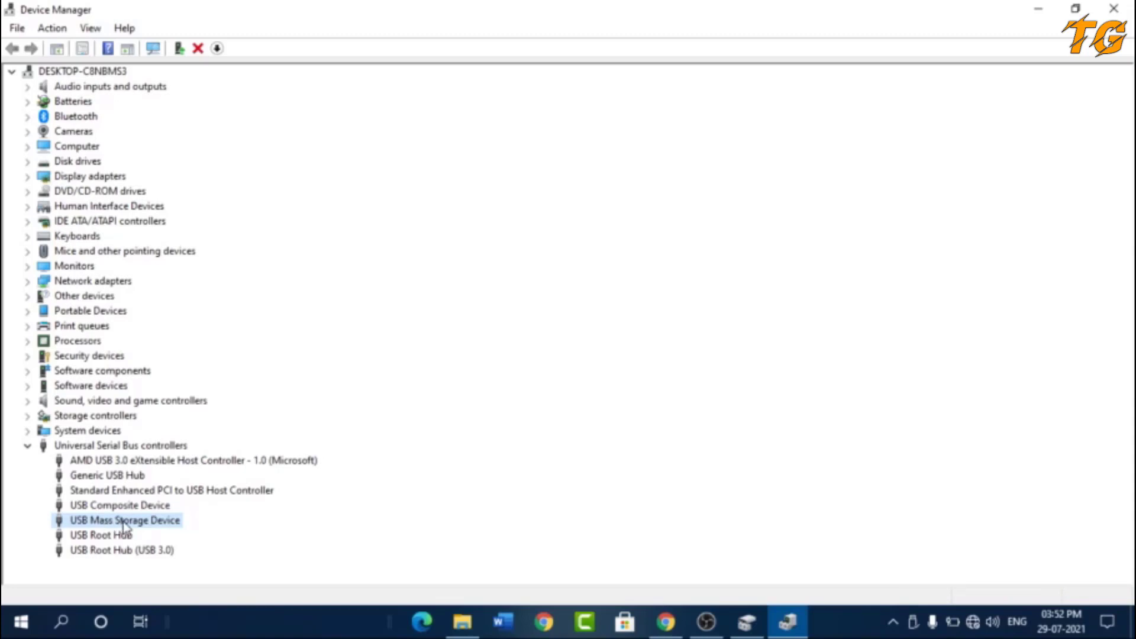
pyautogui.rightClick(131, 526)
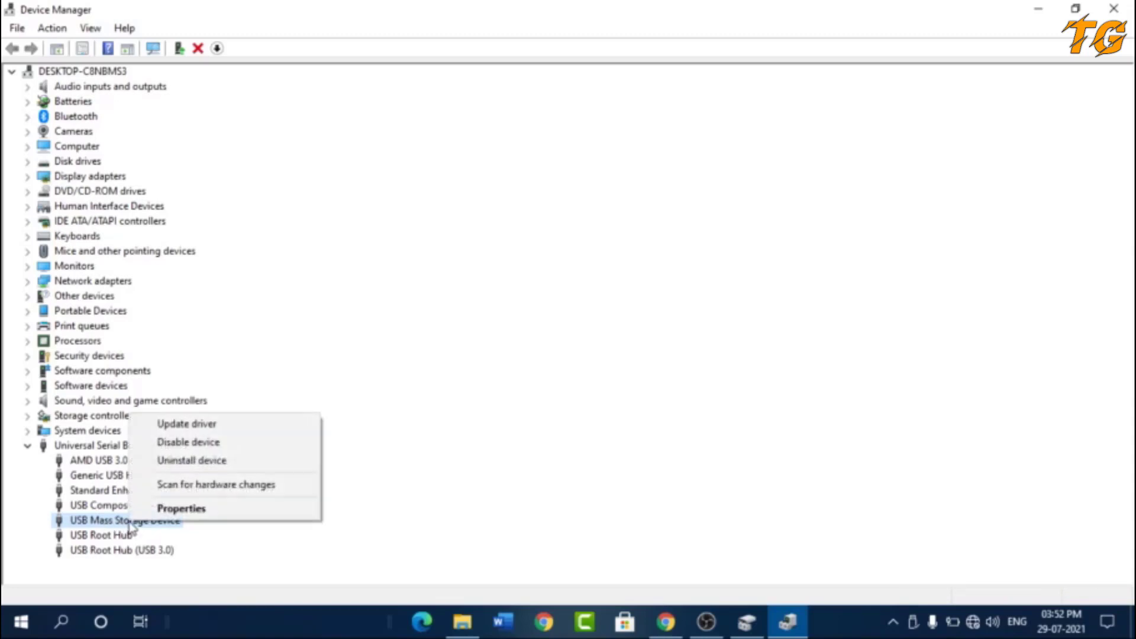
pyautogui.click(247, 465)
pyautogui.click(590, 380)
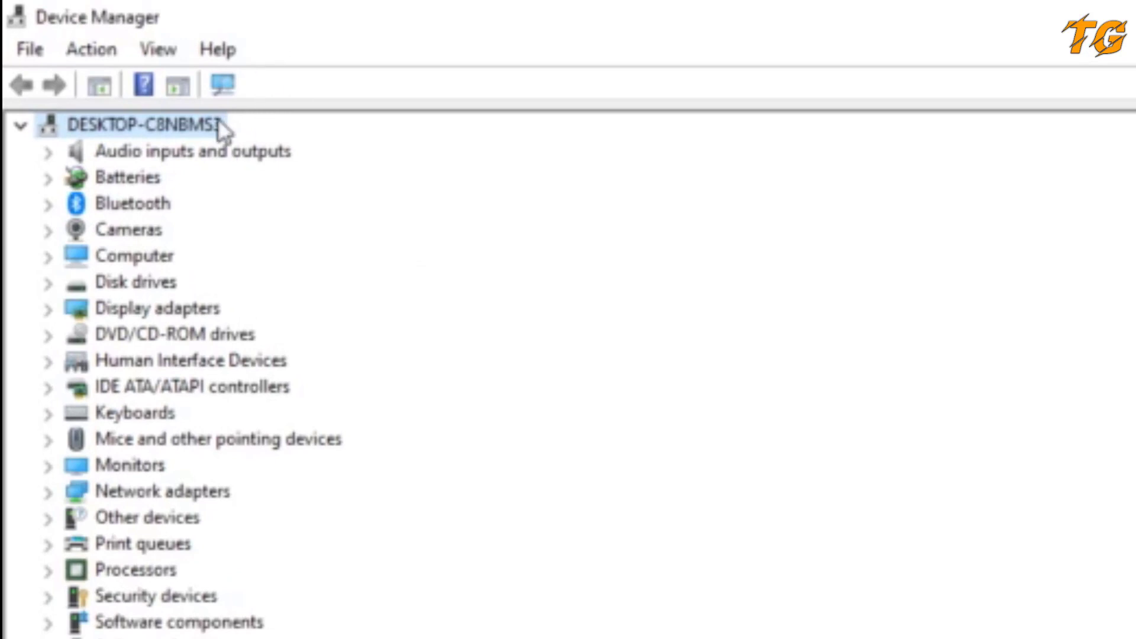
pyautogui.click(223, 85)
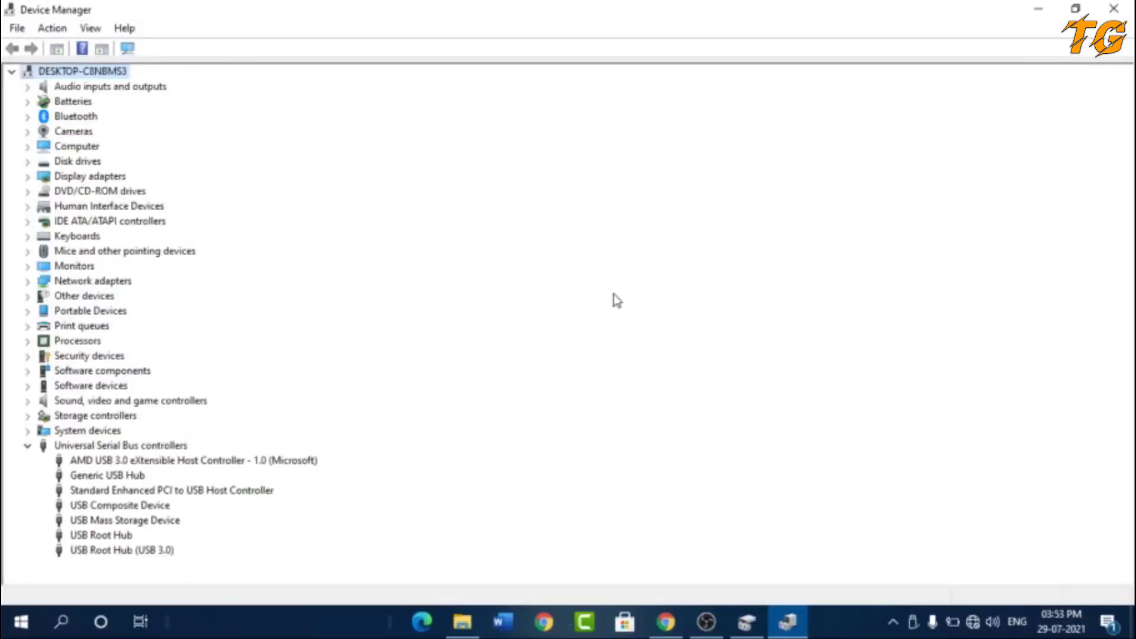
# Switch to File Explorer and refresh This PC to check for the ESD_ISO (I:) drive.
pyautogui.click(463, 622)
pyautogui.rightClick(468, 309)
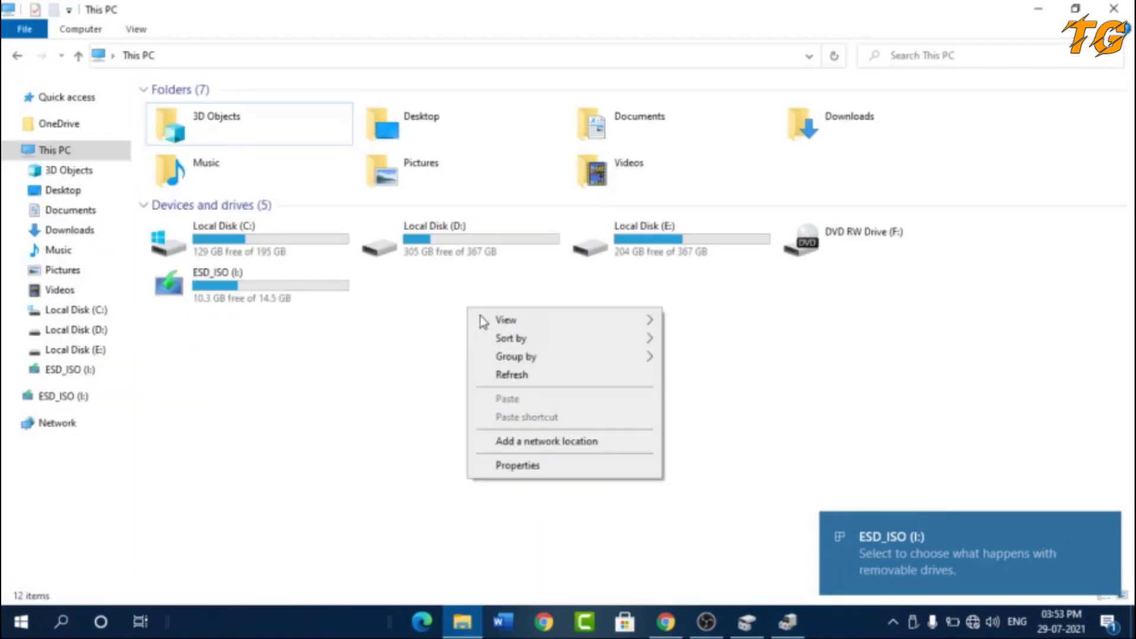